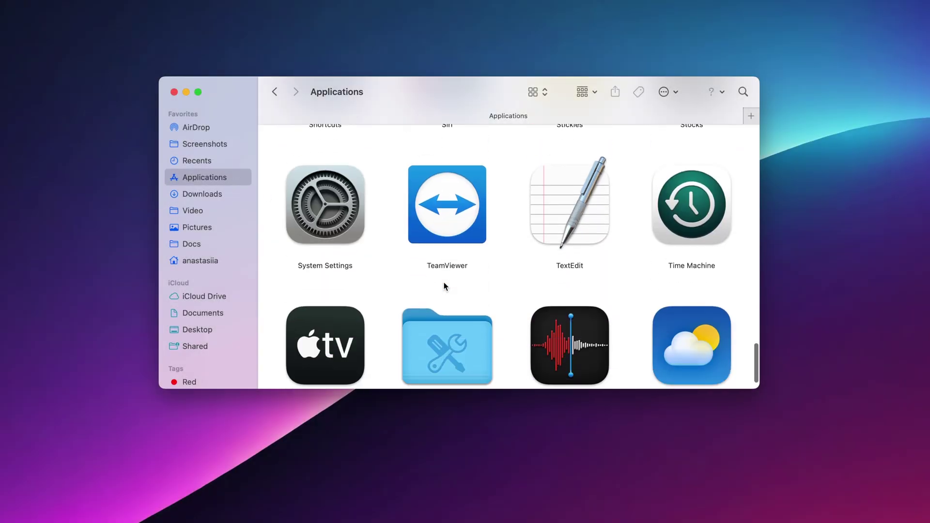
scroll(444, 285, down, 2)
Step: Launch Activity Monitor from Utilities and quit the running Docker process, confirming the quit
double_click(444, 293)
double_click(322, 210)
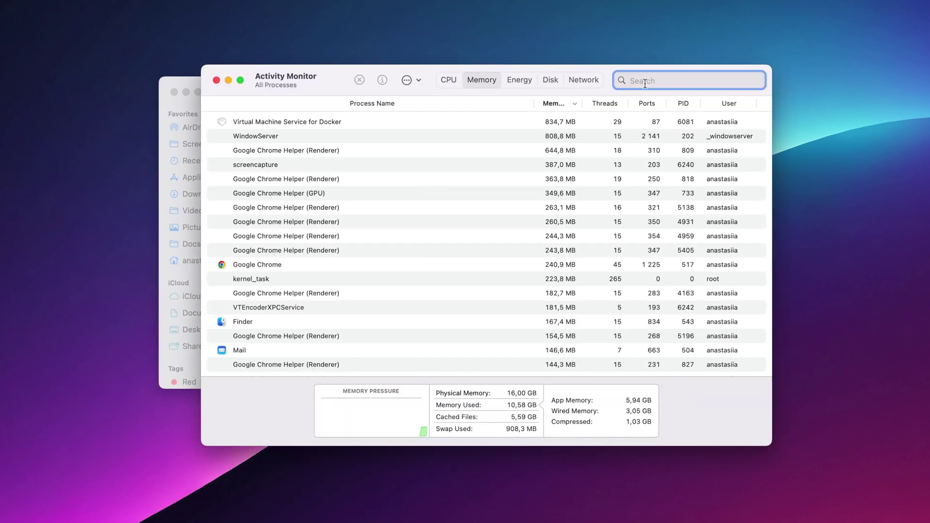
text(docker)
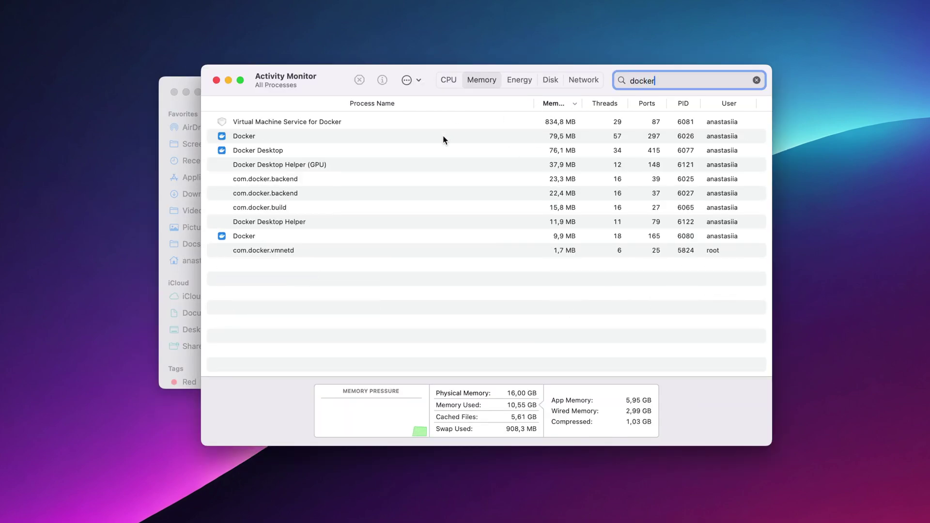
click(359, 80)
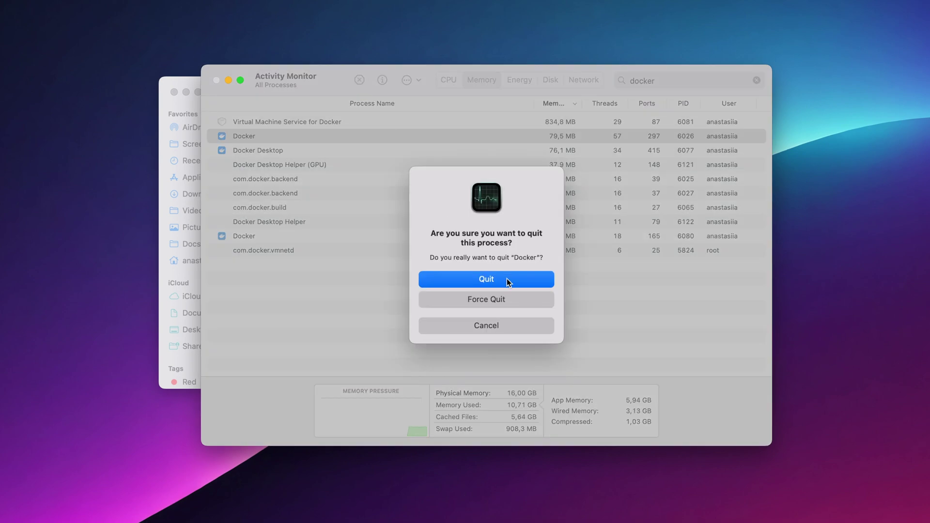
click(487, 280)
Step: Back in the Applications folder, move the Docker app to the Trash
click(217, 82)
click(275, 92)
scroll(436, 244, up, 5)
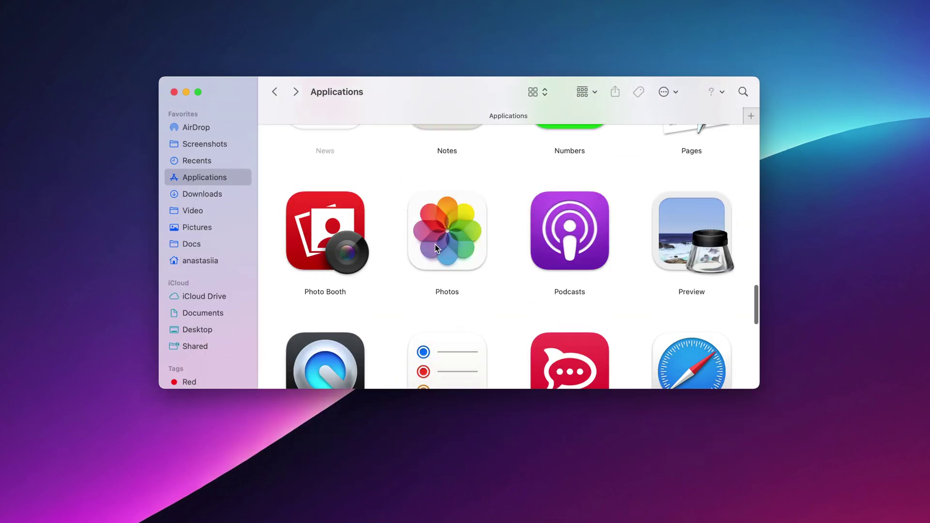
scroll(436, 244, up, 5)
scroll(436, 245, up, 5)
right_click(336, 249)
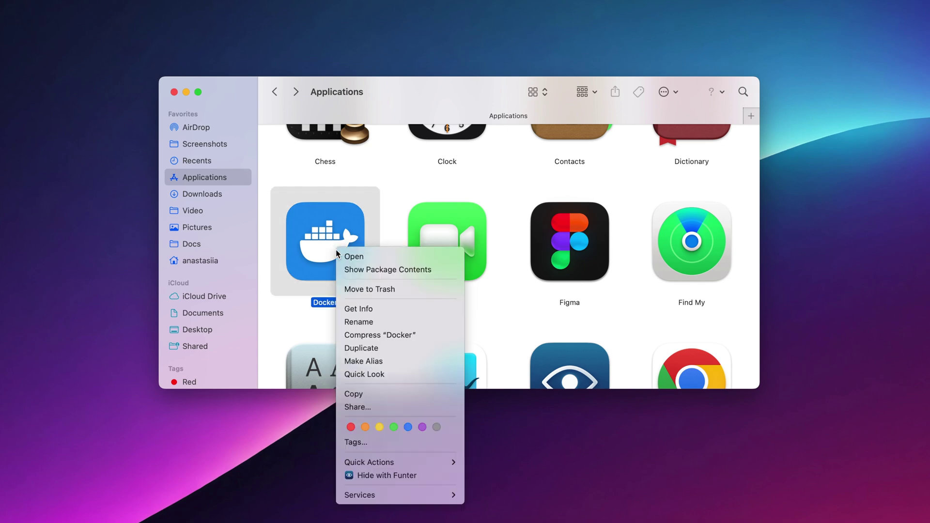
click(398, 293)
Step: Jump to the ~/Library folder to look for Docker leftovers
key(super+shift+g)
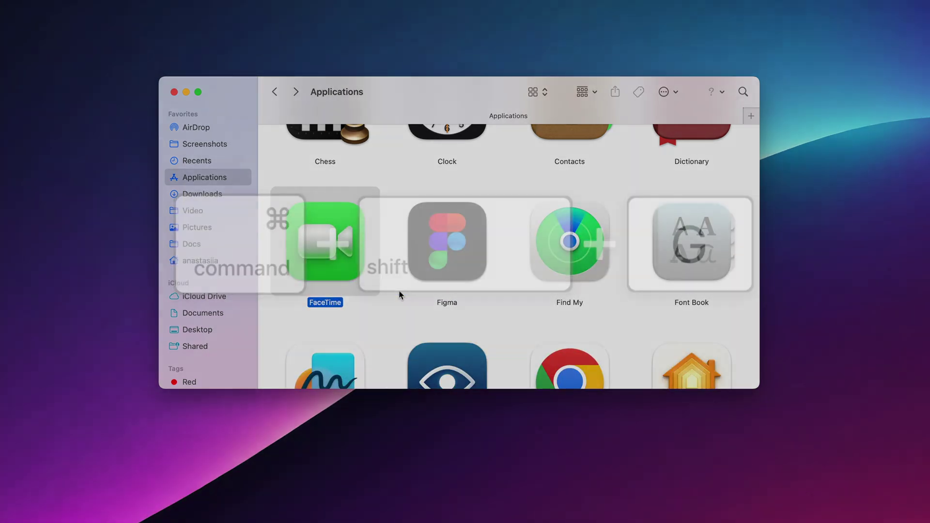
text(~/Library)
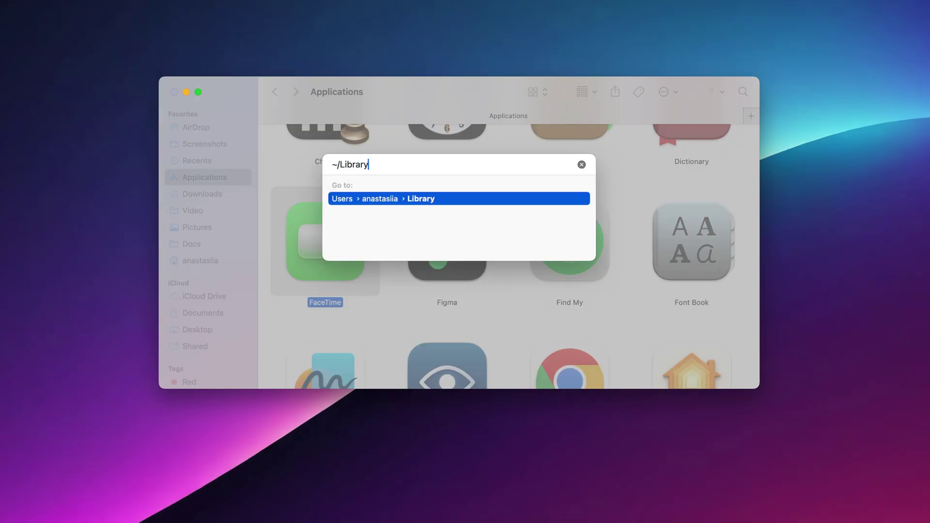
key(Return)
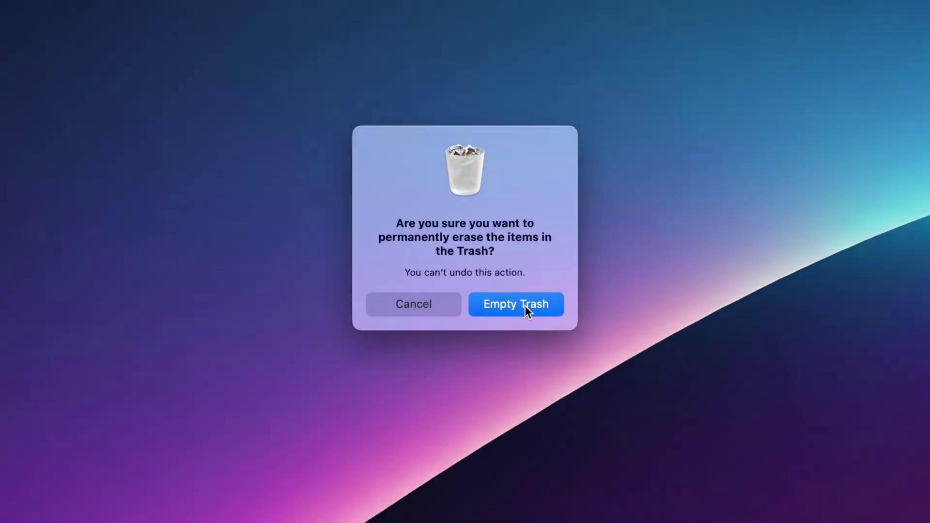
Step: Confirm Empty Trash to permanently erase the trashed Docker app
click(523, 304)
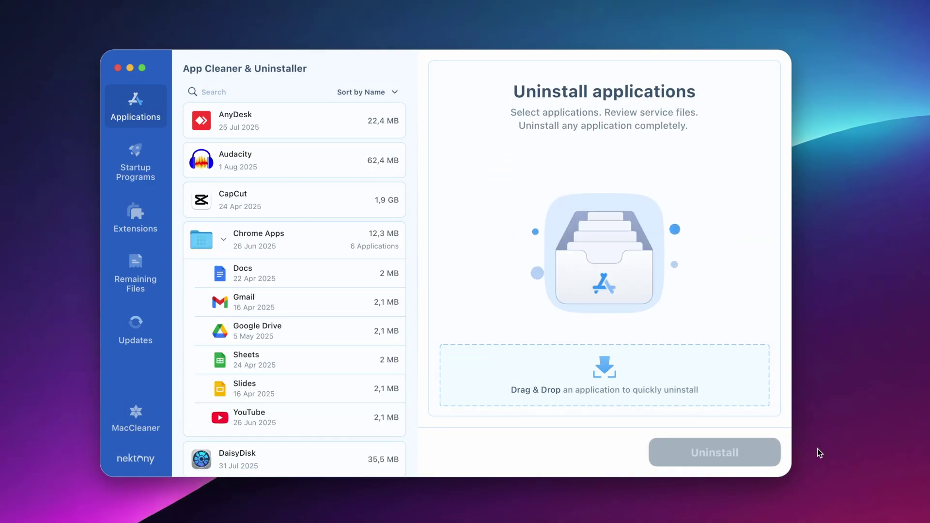
scroll(383, 329, down, 5)
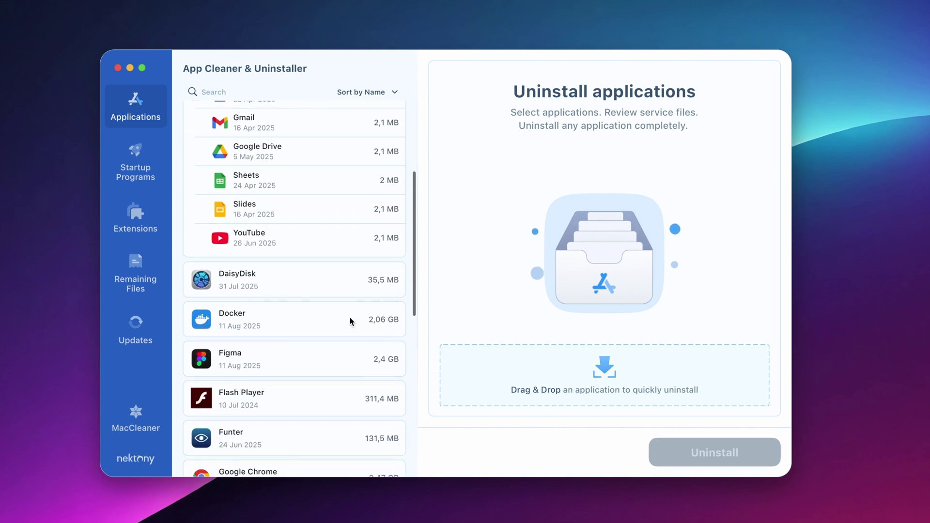
Step: Select Docker in the Applications list to review its 2,06 GB and 211 related files
click(337, 320)
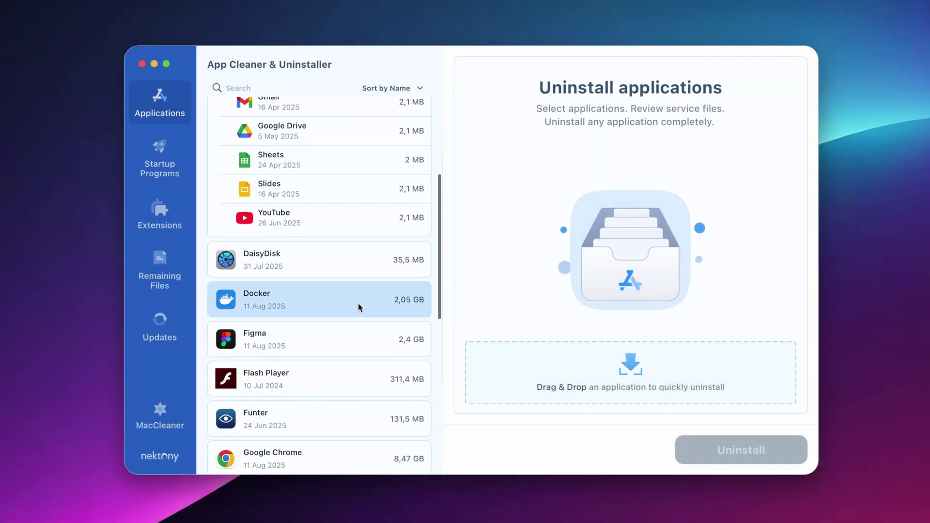
Step: Turn on Expert Mode for Docker and tick its Caches group, marking 24 cache items for removal
click(358, 303)
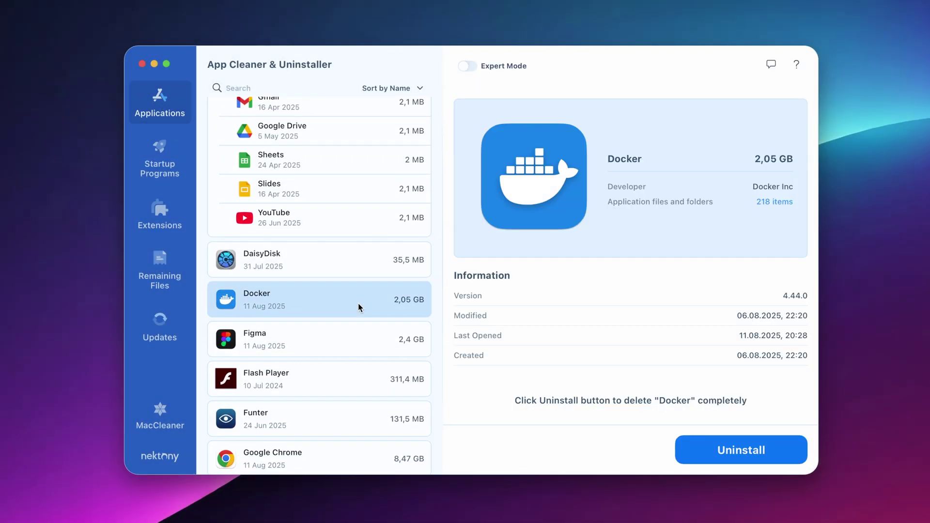
click(468, 66)
scroll(493, 284, down, 1)
scroll(493, 284, down, 4)
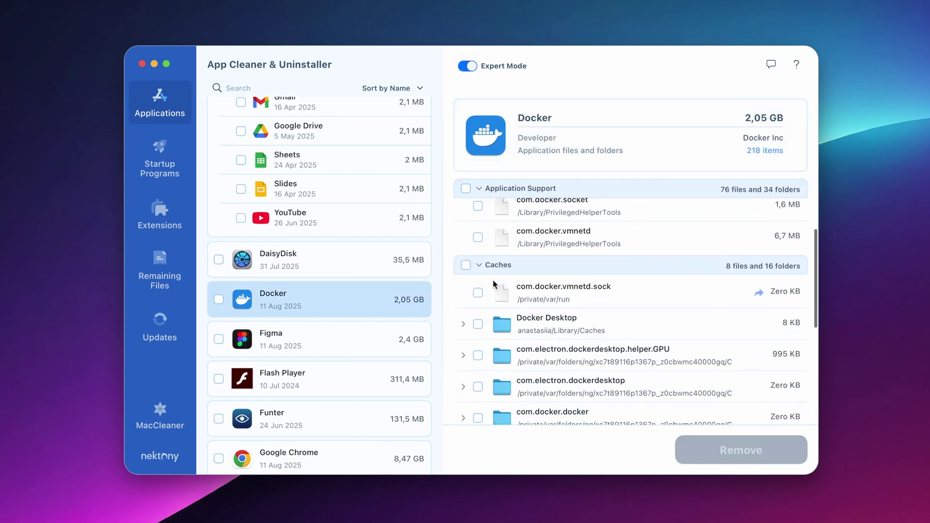
click(466, 259)
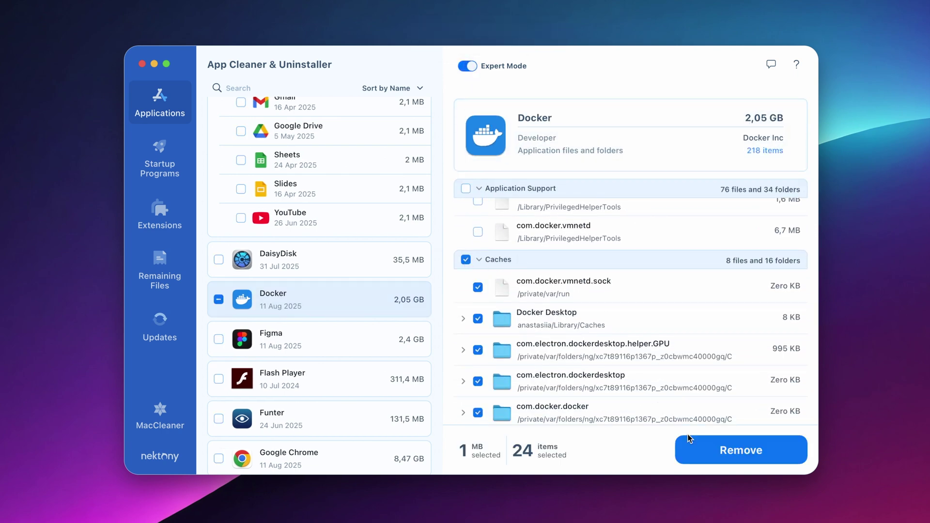